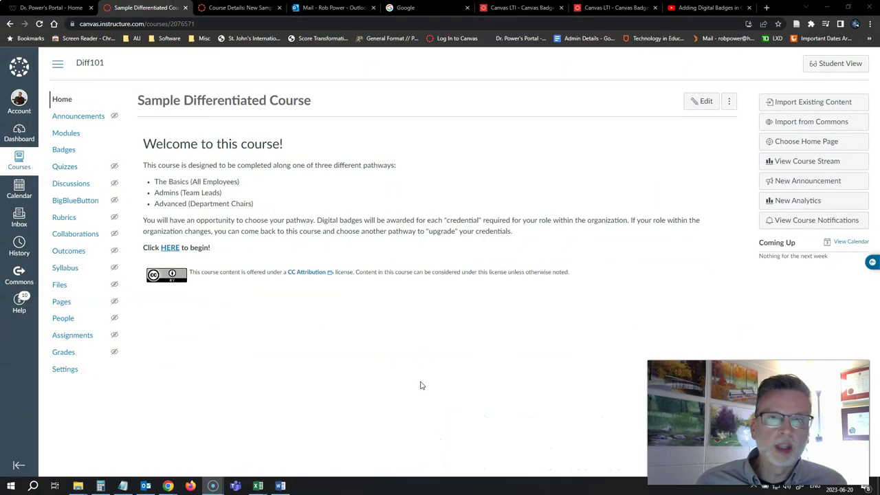
Switch to the YouTube video 'Adding Digital Badges in Canvas Using Badgr'
left_click(718, 8)
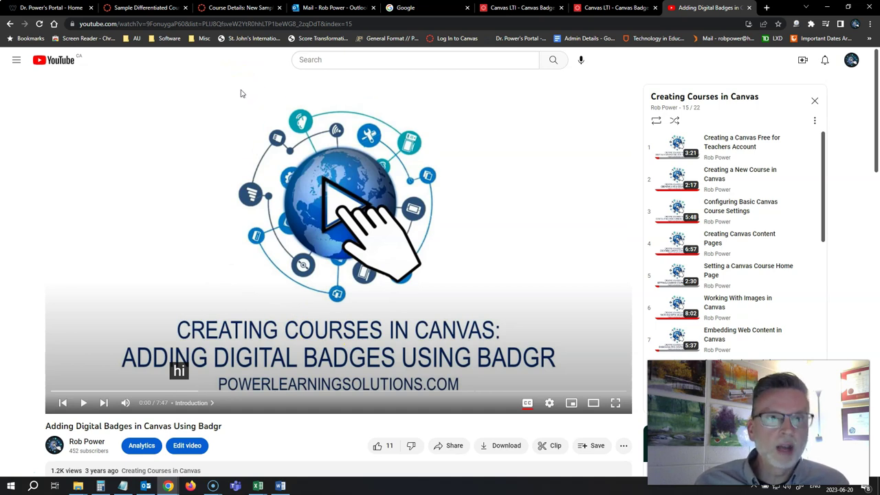
Return to the Course Details settings of 'New Sample Course with Badges'
left_click(238, 9)
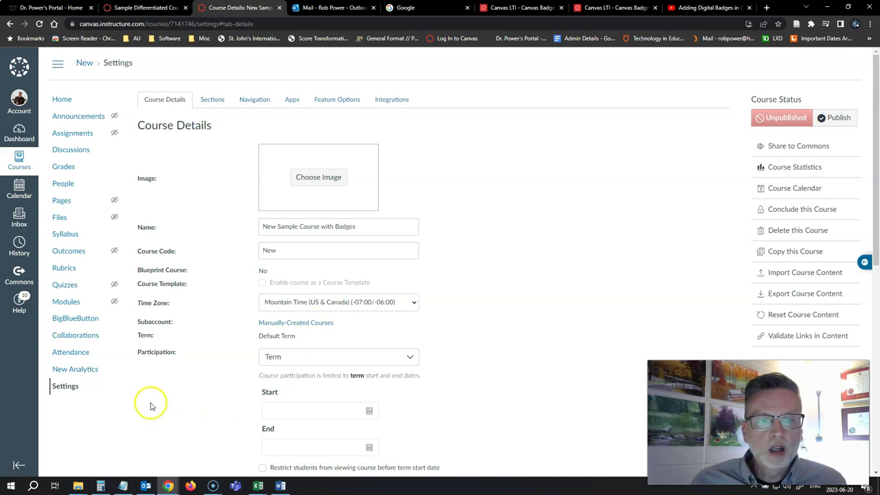
Filter the course's External Apps by name for Badgr, then view the Sample Differentiated Course
left_click(65, 386)
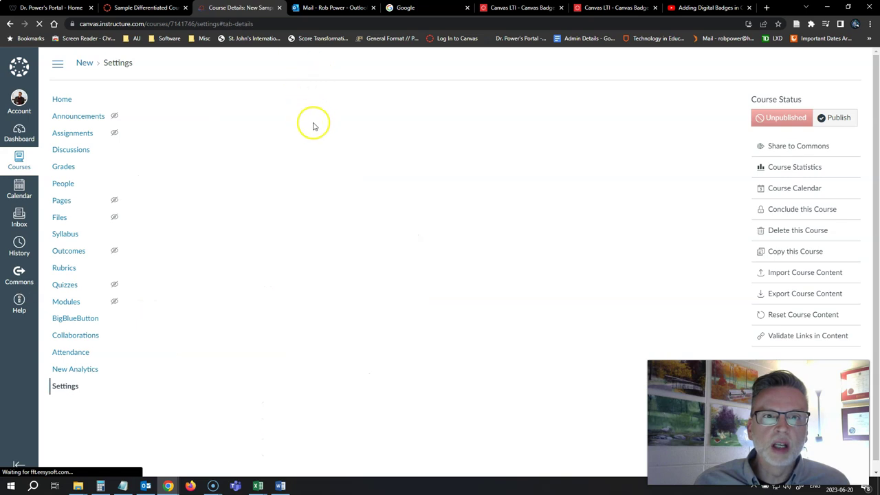
left_click(293, 99)
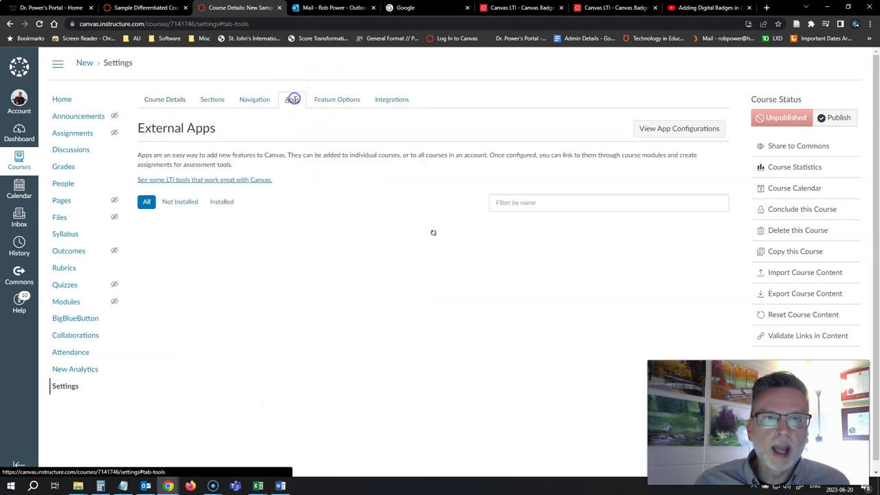
left_click(558, 202)
left_click(554, 242)
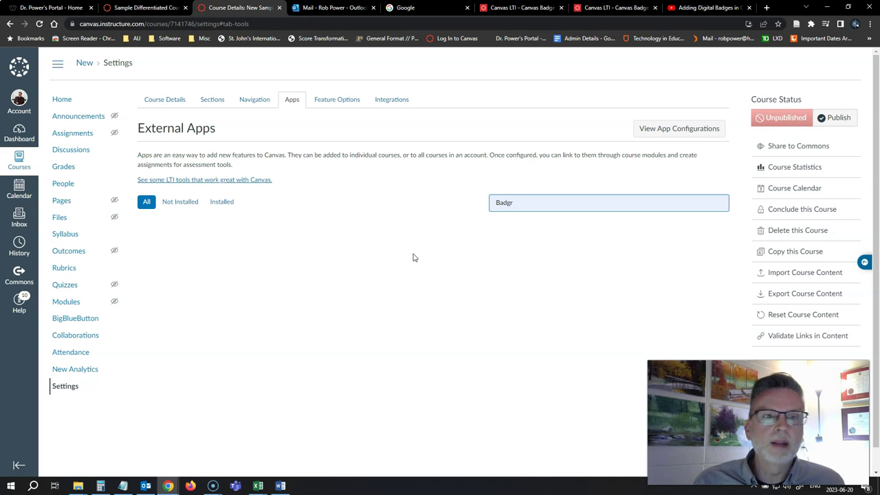
left_click(157, 9)
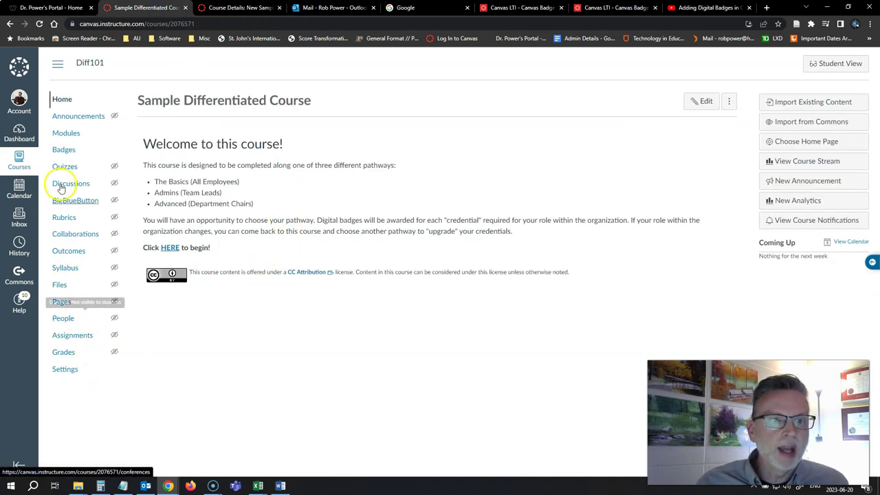
Check the Sample Differentiated Course's Badges page, then return to the Badgr-filtered External Apps
left_click(64, 154)
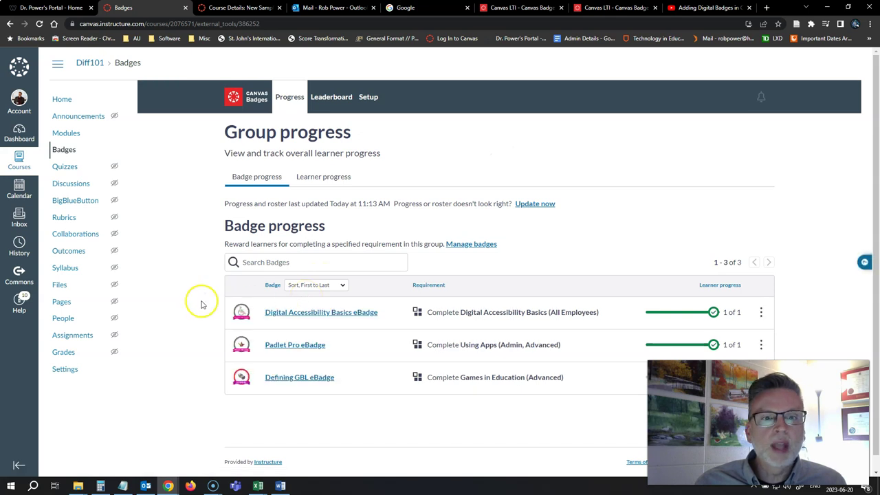
left_click(245, 7)
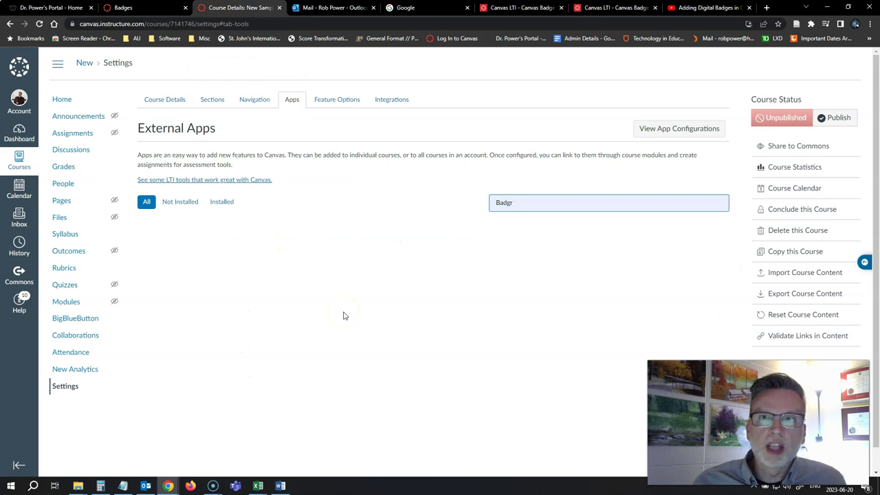
Browse to the Power Learning Solutions issuer's badges in Canvas Badges, then return to External Apps
left_click(611, 7)
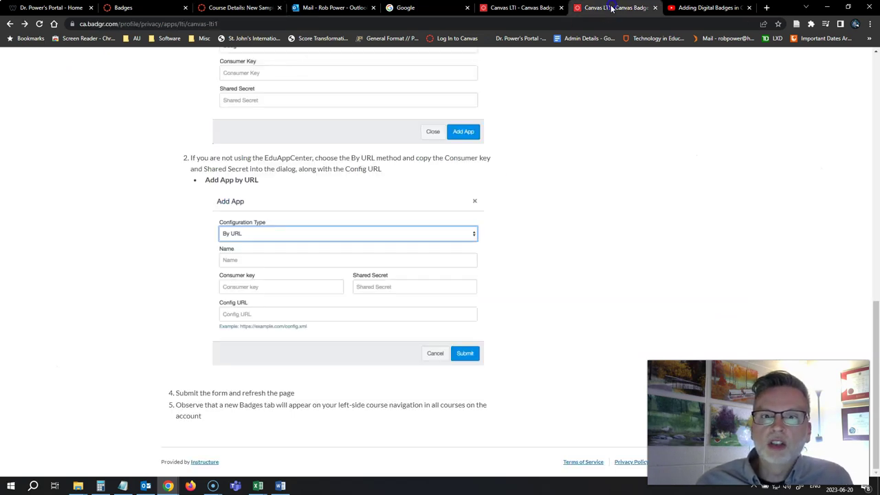
scroll(298, 252, "up", 15)
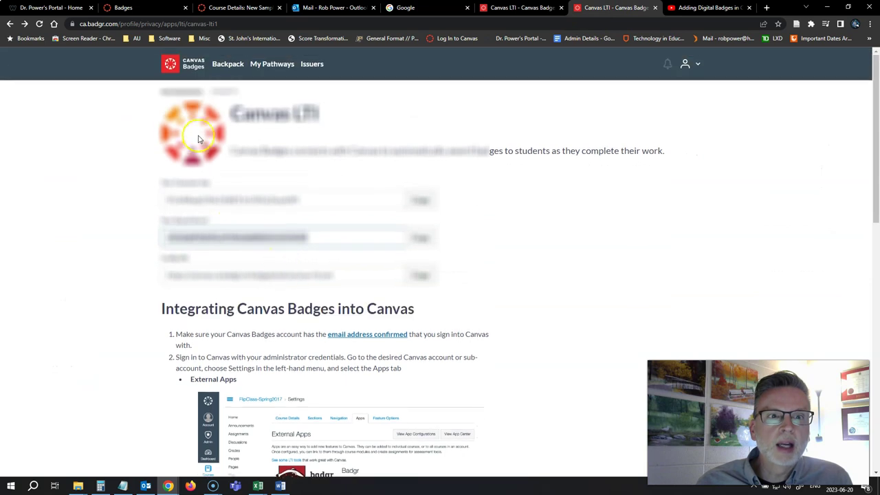
left_click(195, 63)
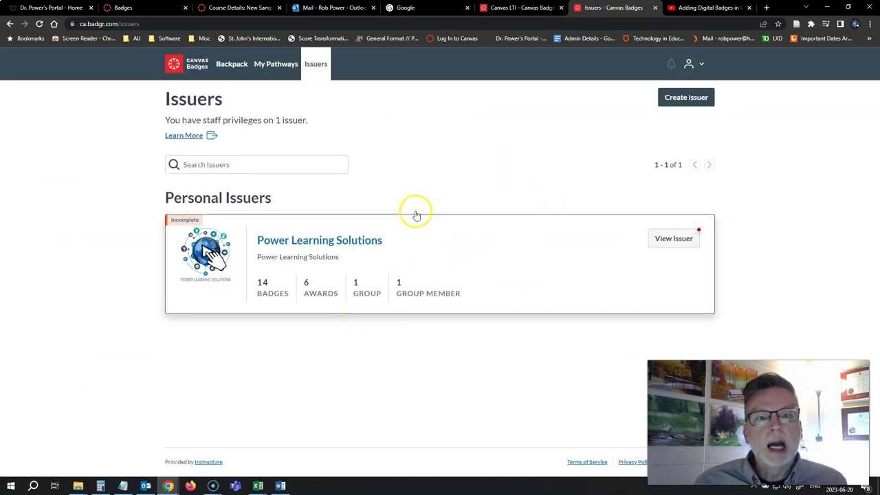
left_click(334, 244)
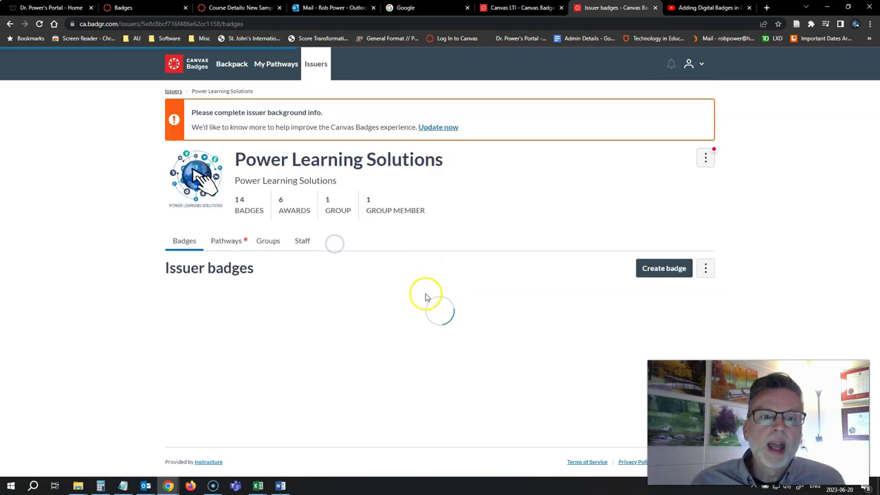
scroll(176, 347, "down", 4)
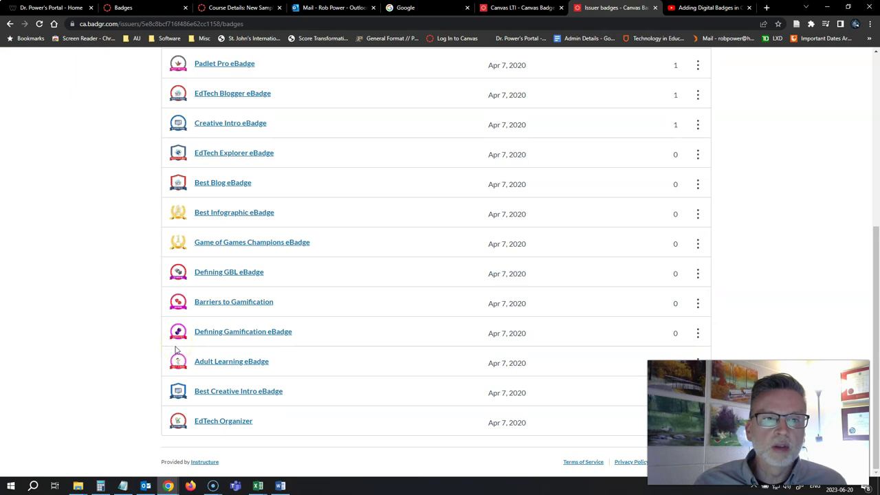
scroll(173, 352, "up", 4)
scroll(172, 361, "up", 1)
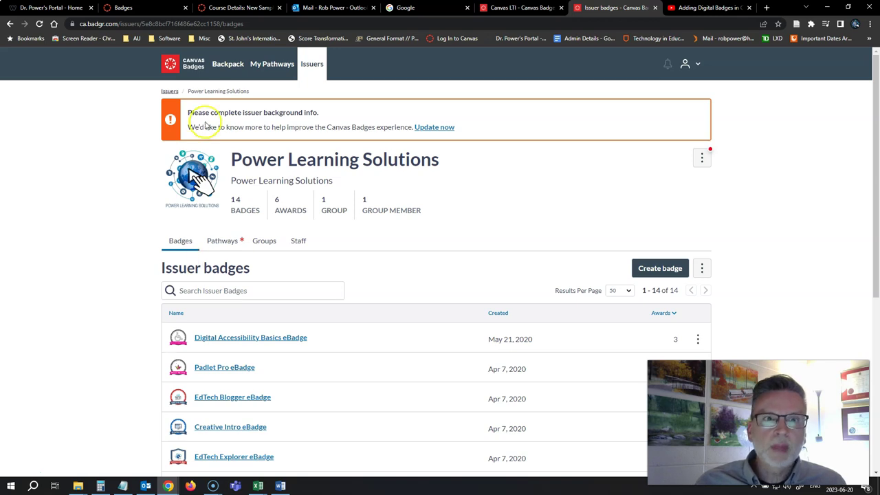
left_click(234, 9)
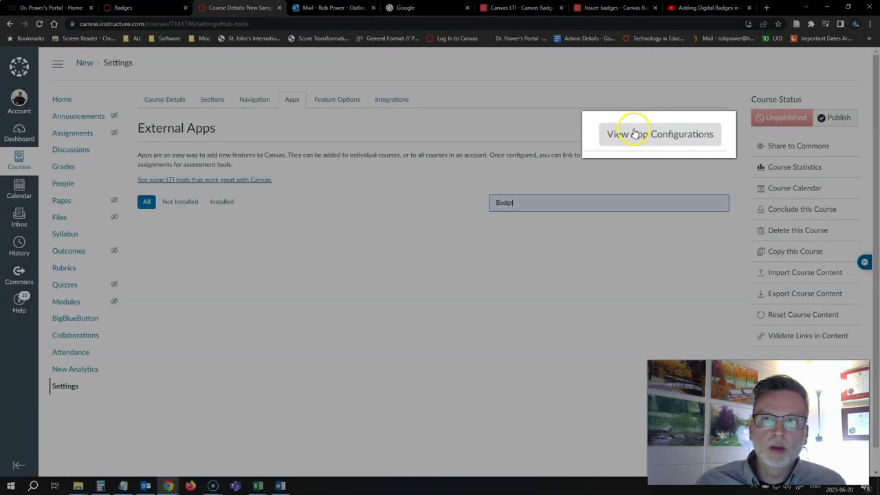
Start a new external app in the course, naming it Badgr, then view the issuer page
left_click(649, 133)
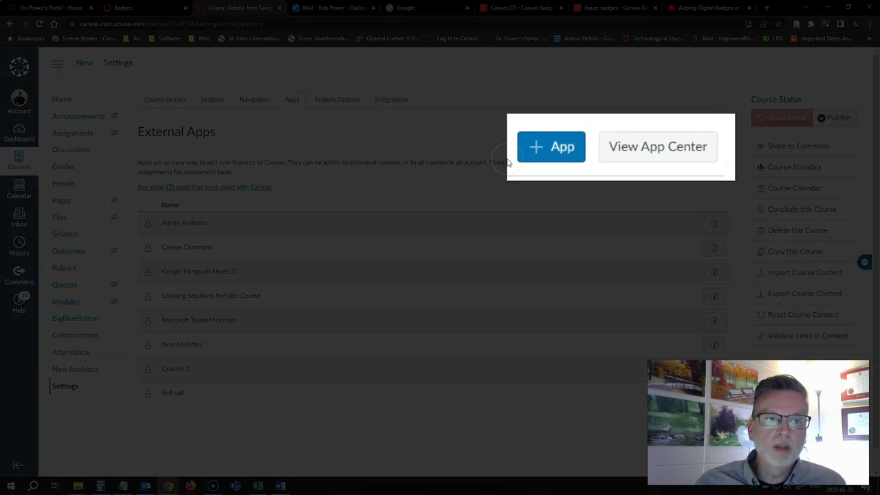
left_click(533, 158)
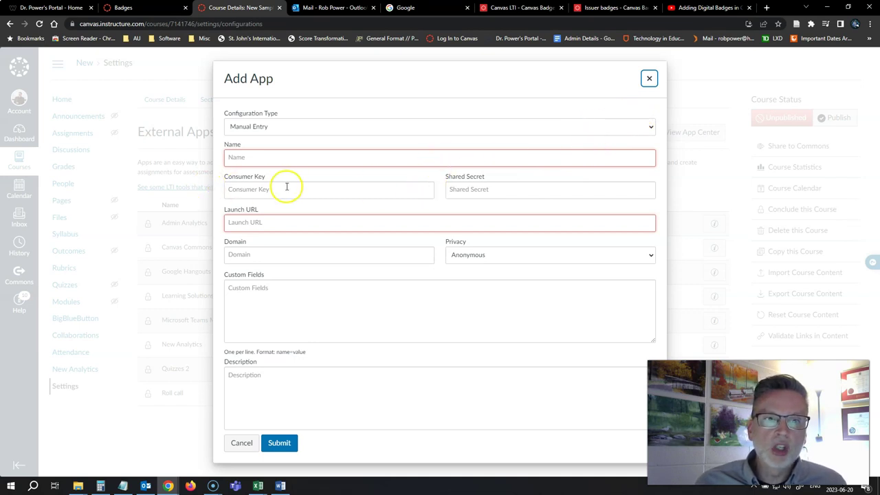
left_click(262, 157)
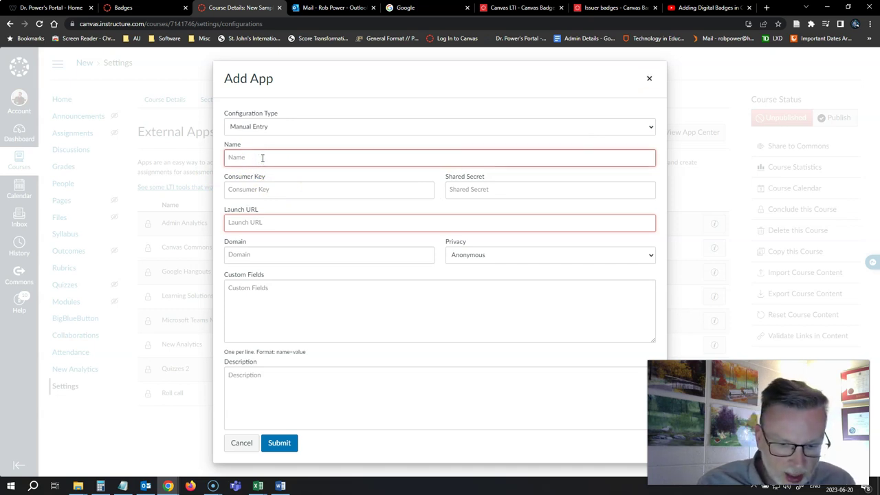
type("Badgr")
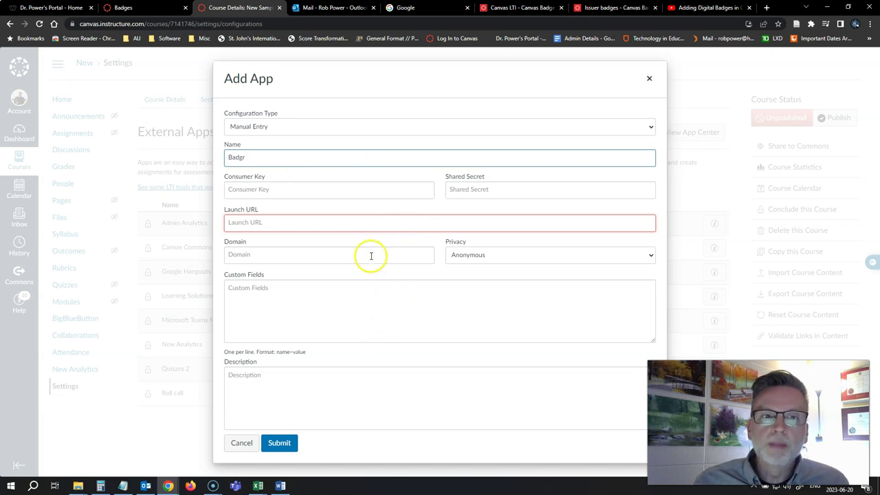
left_click(611, 9)
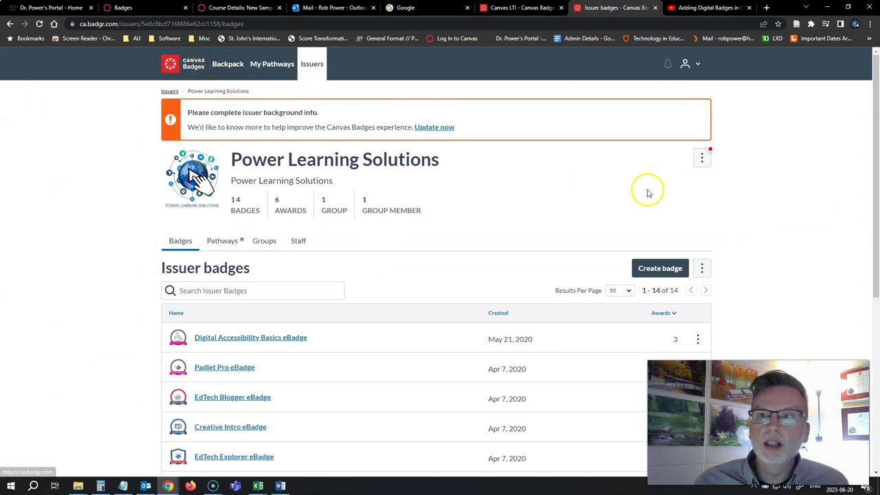
Open the privacy and security settings from the Canvas Badges account options
left_click(688, 65)
left_click(622, 126)
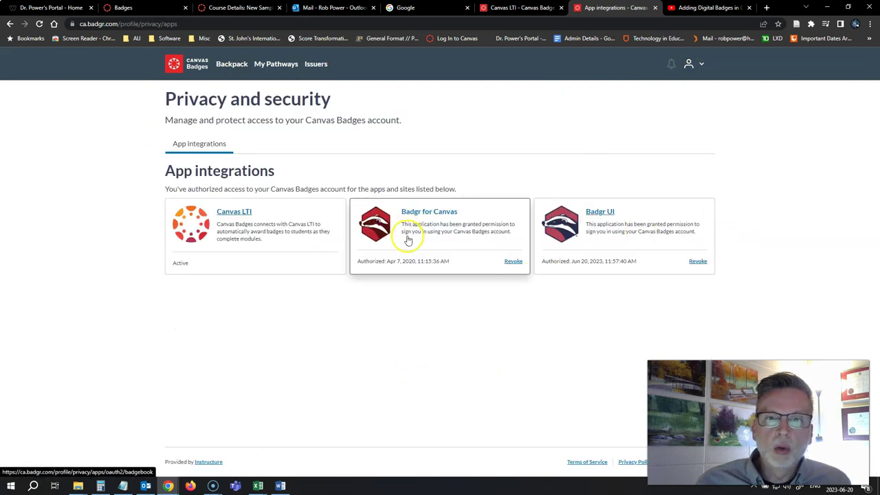
left_click(507, 238)
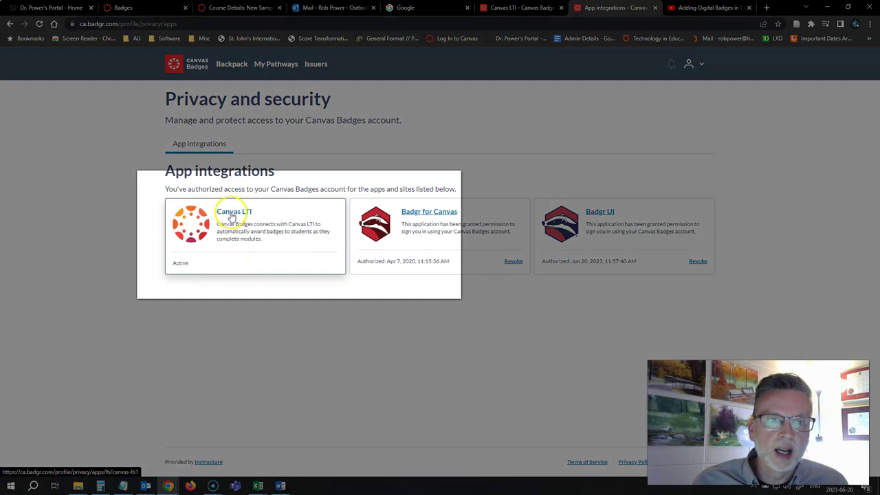
Open the Canvas LTI integration details and scroll to the Add App by URL instructions
left_click(232, 211)
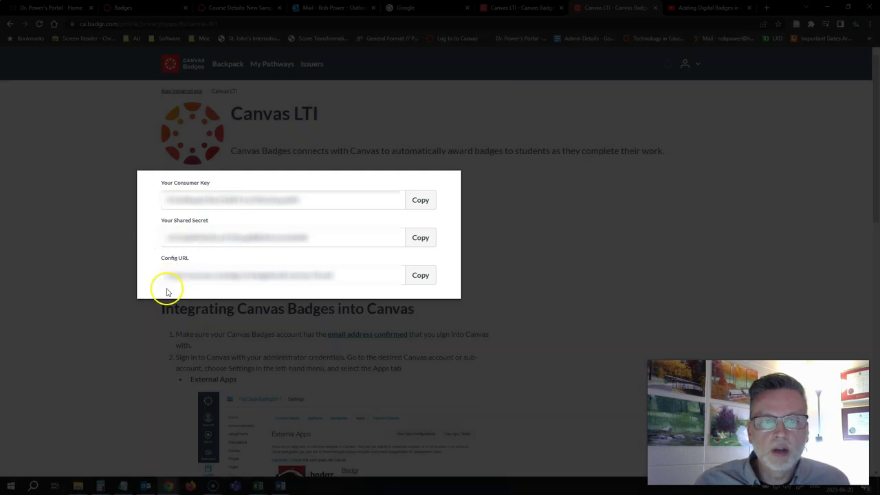
scroll(163, 306, "down", 3)
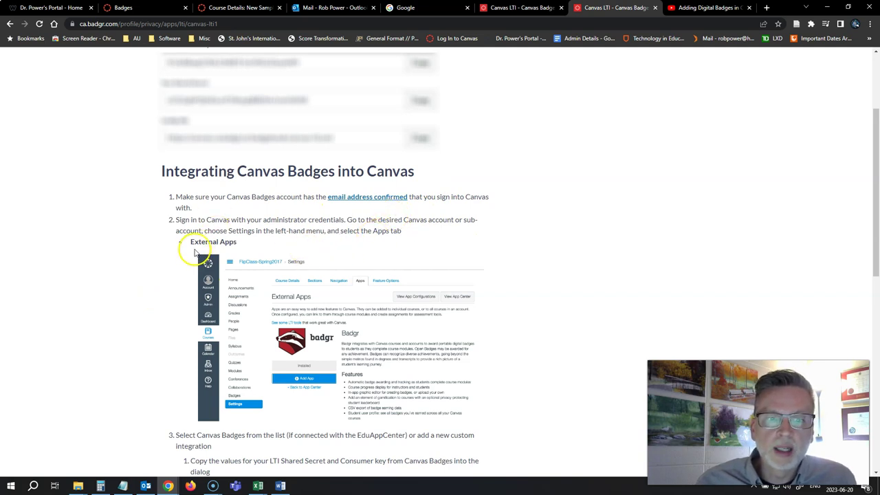
scroll(195, 278, "down", 1)
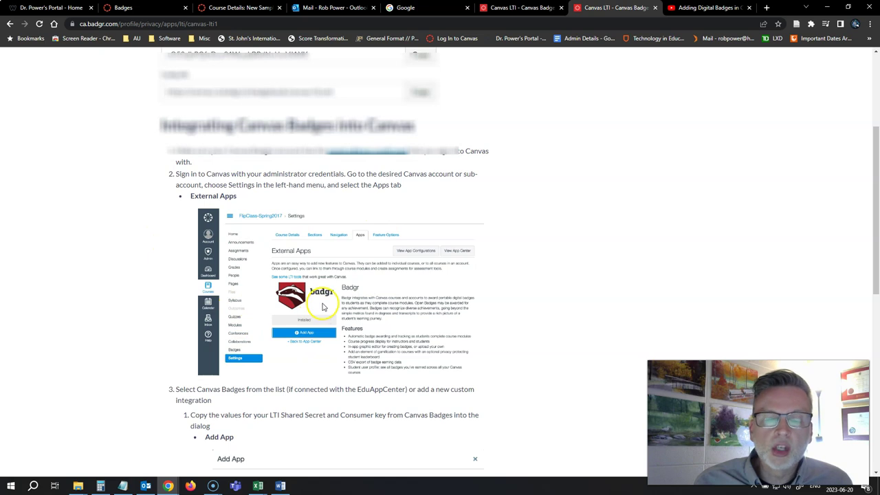
scroll(275, 309, "down", 2)
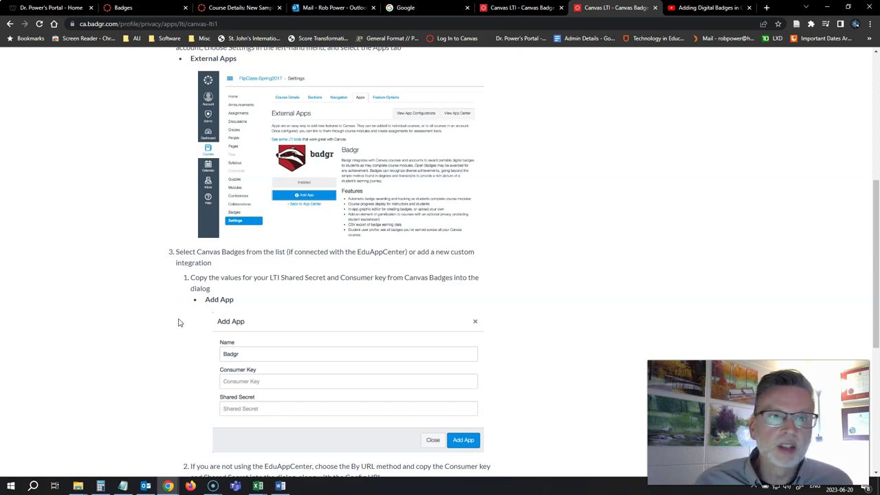
scroll(178, 322, "down", 5)
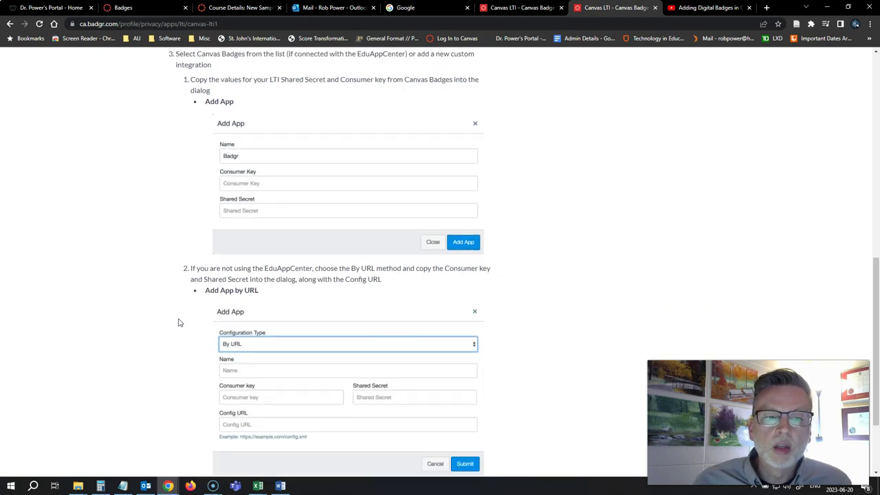
scroll(178, 322, "up", 1)
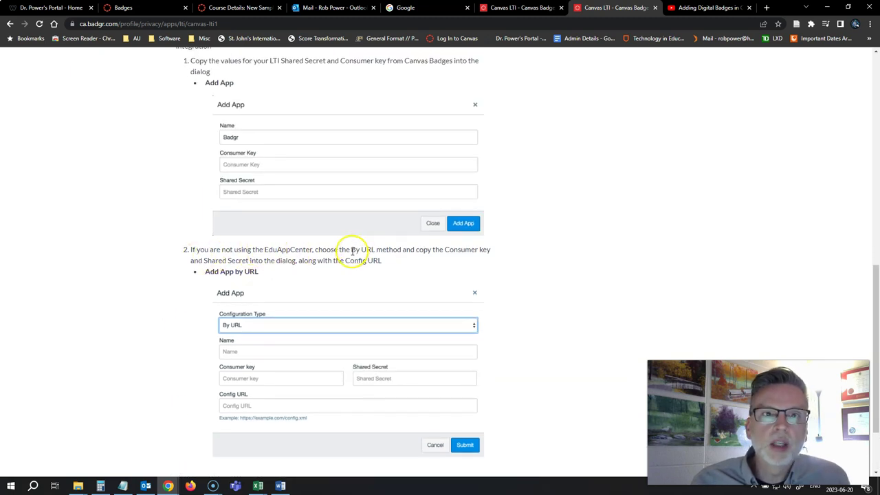
Set the Add App form's Configuration Type to By URL and name the app Badgr
left_click(237, 8)
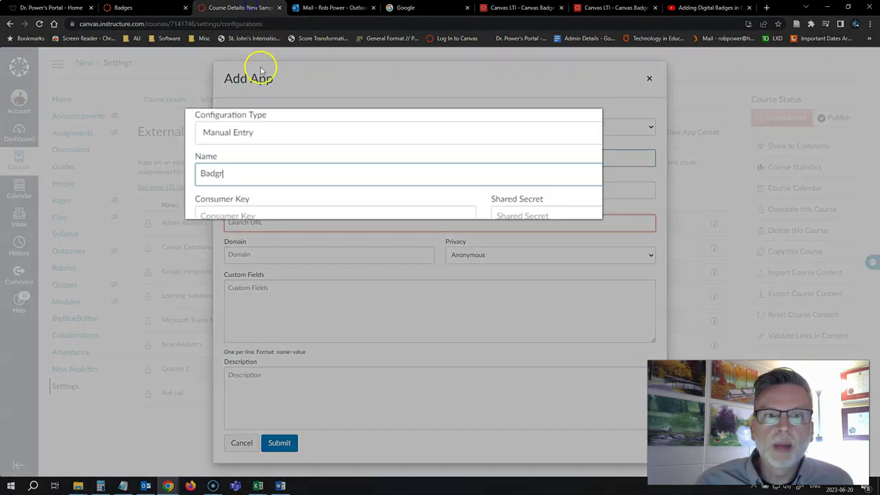
left_click(309, 141)
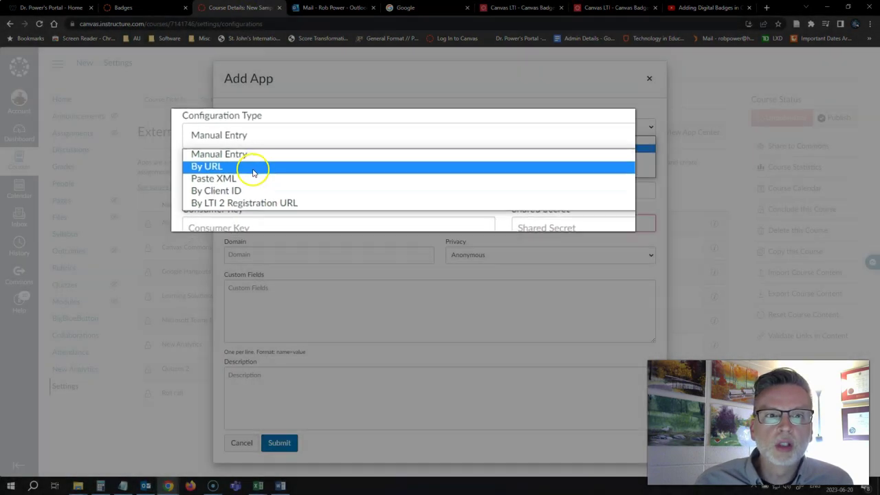
left_click(235, 186)
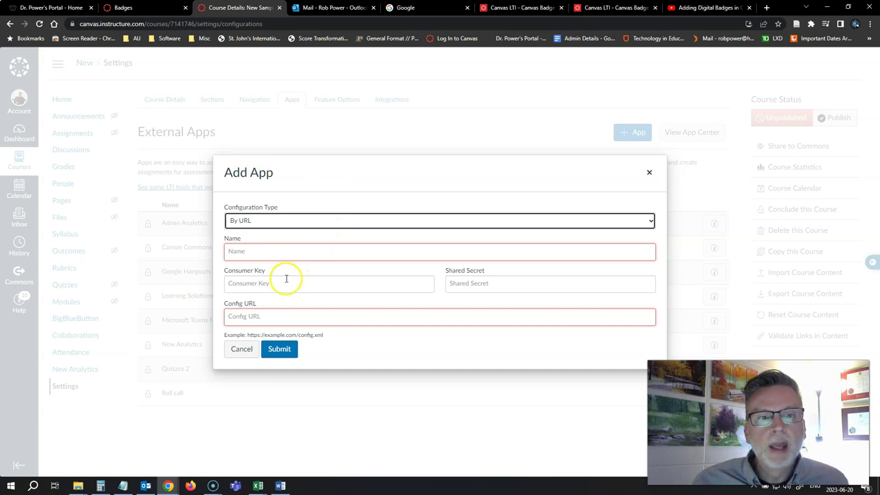
left_click(282, 253)
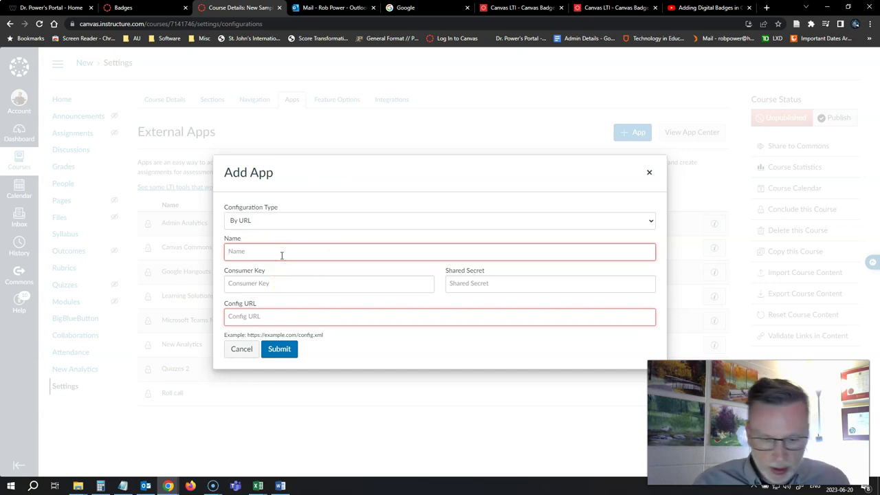
type("Badgr")
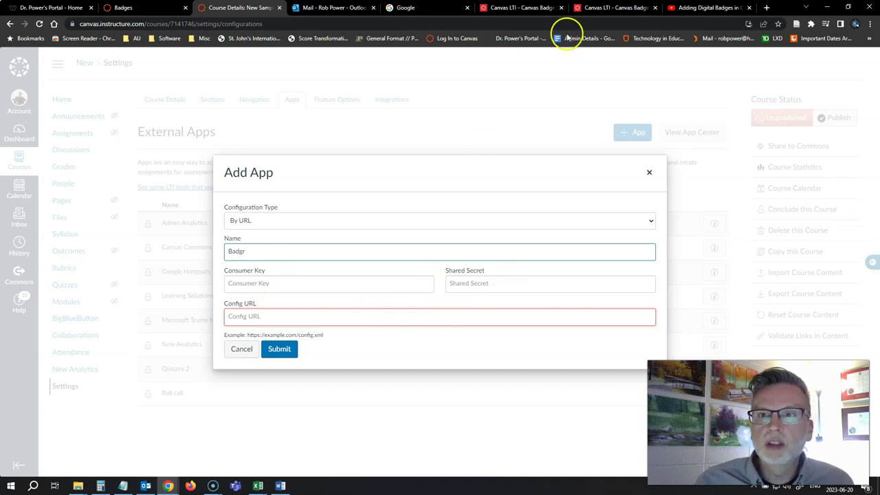
left_click(593, 8)
Copy the consumer key from Canvas Badges into the app's Consumer Key field
scroll(275, 206, "up", 3)
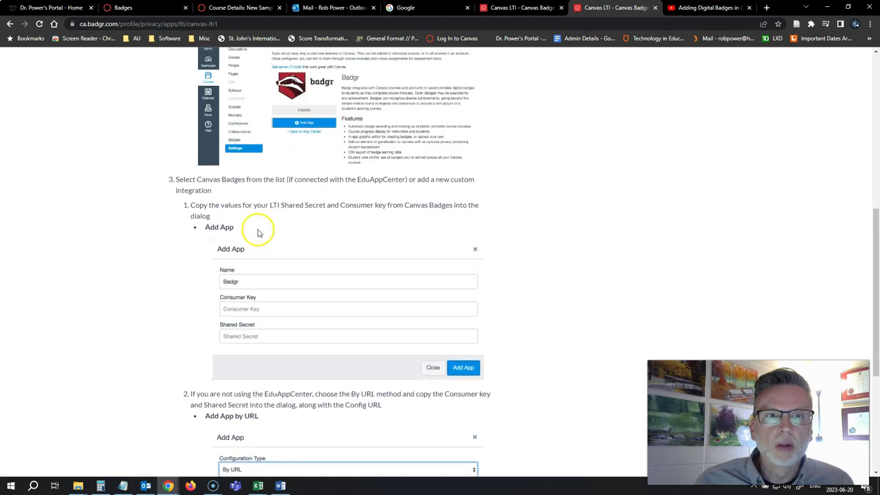
scroll(268, 247, "up", 10)
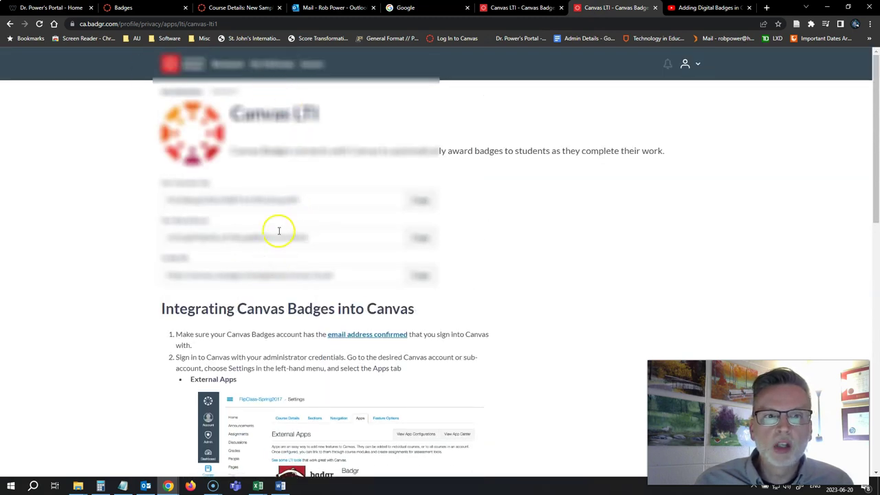
left_click(419, 200)
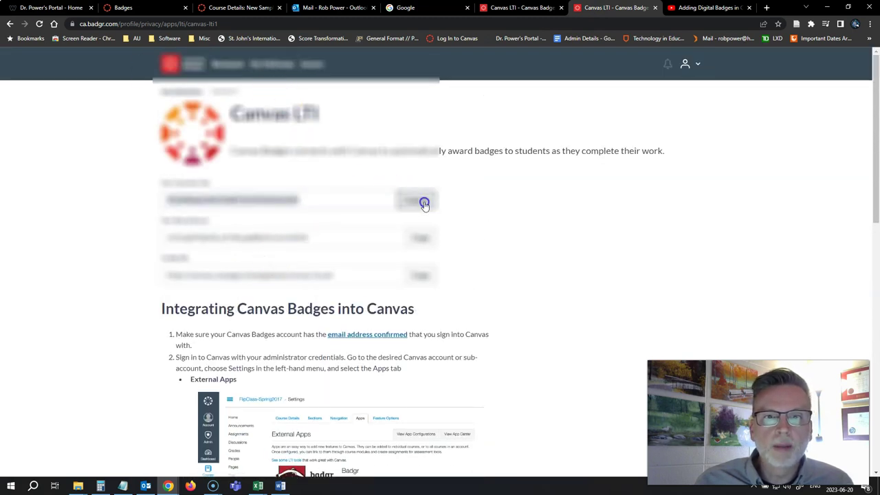
left_click(222, 8)
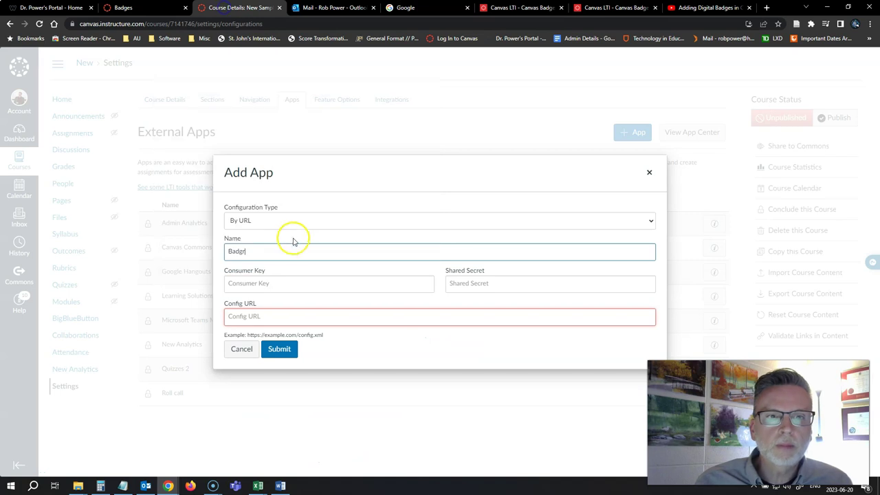
left_click(266, 283)
key("ctrl+v")
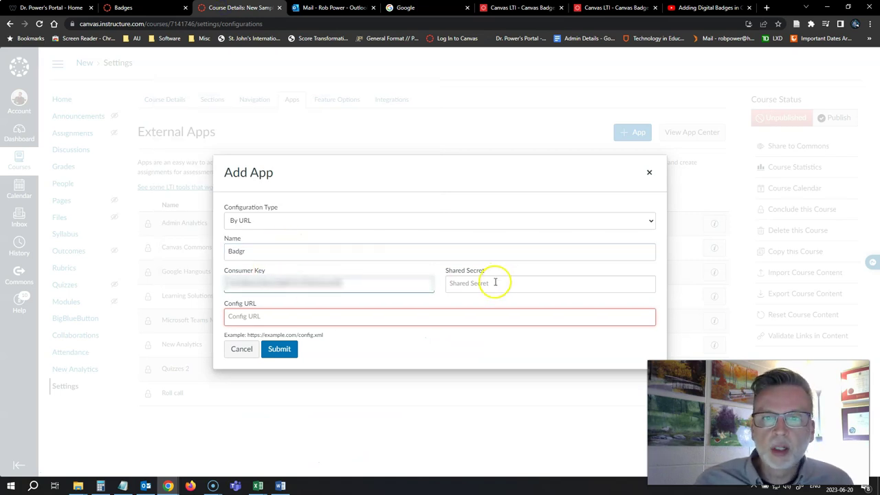
Copy the shared secret from Canvas Badges into the Shared Secret field
left_click(591, 7)
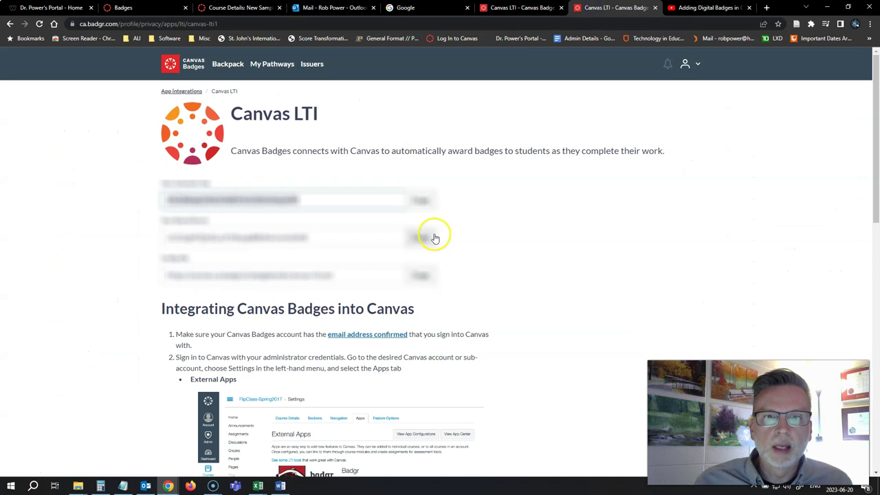
left_click(430, 235)
left_click(219, 8)
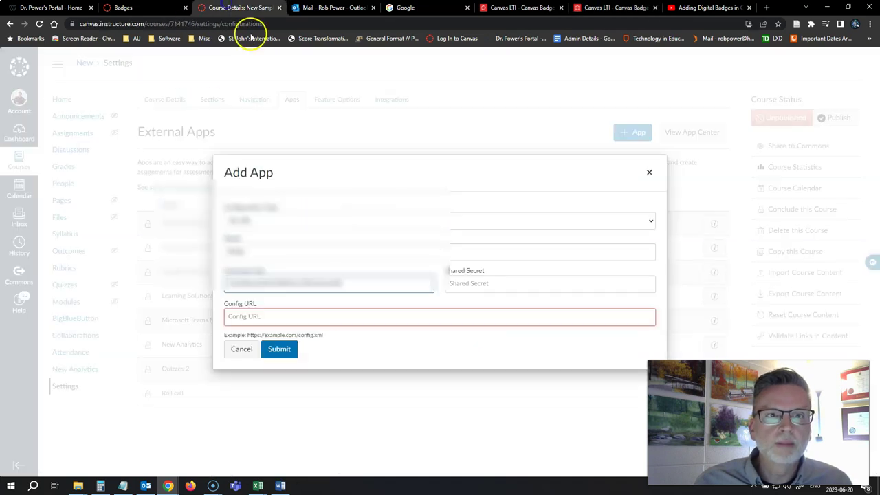
left_click(510, 278)
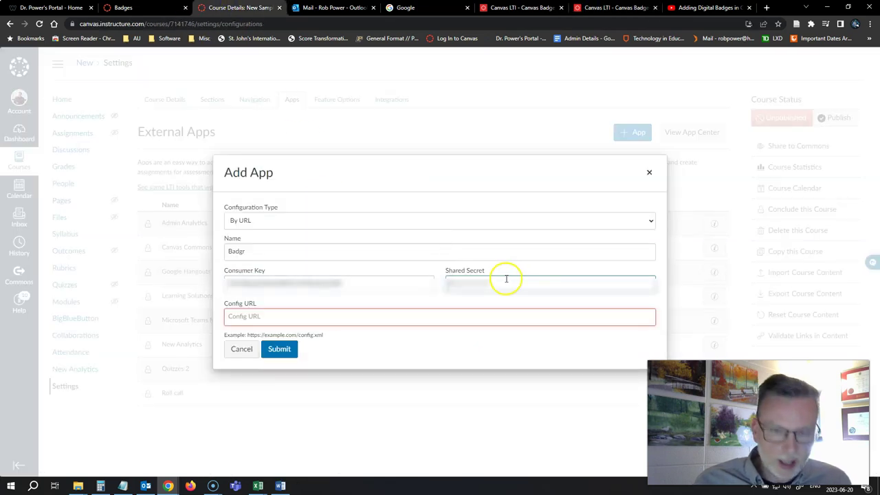
key("ctrl+v")
Paste the Canvas Badges config URL into Config URL and submit the Badgr app
left_click(275, 317)
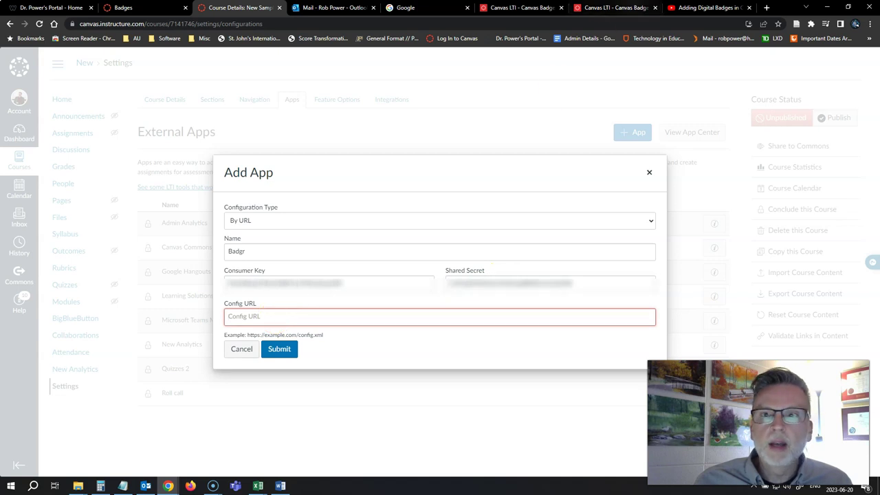
left_click(617, 7)
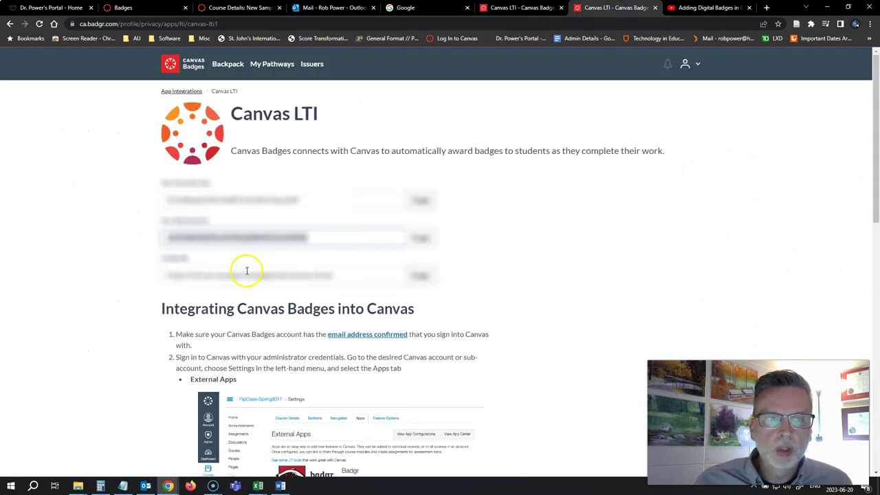
left_click(428, 275)
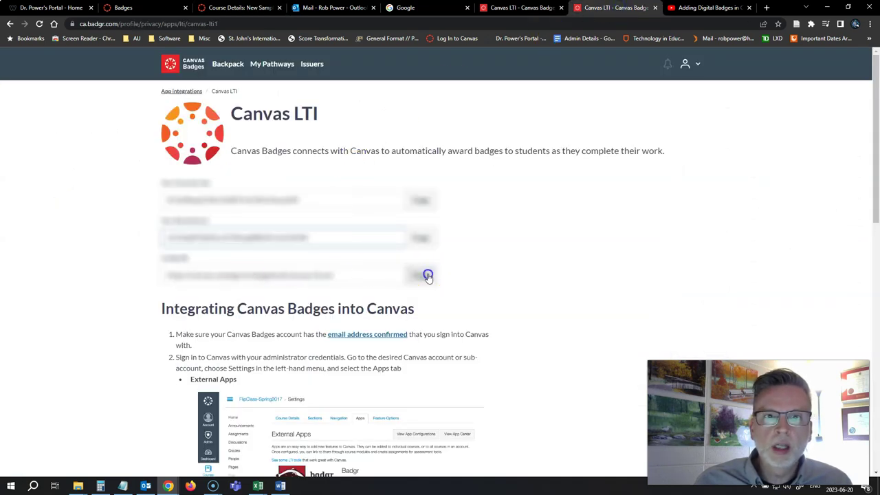
left_click(252, 8)
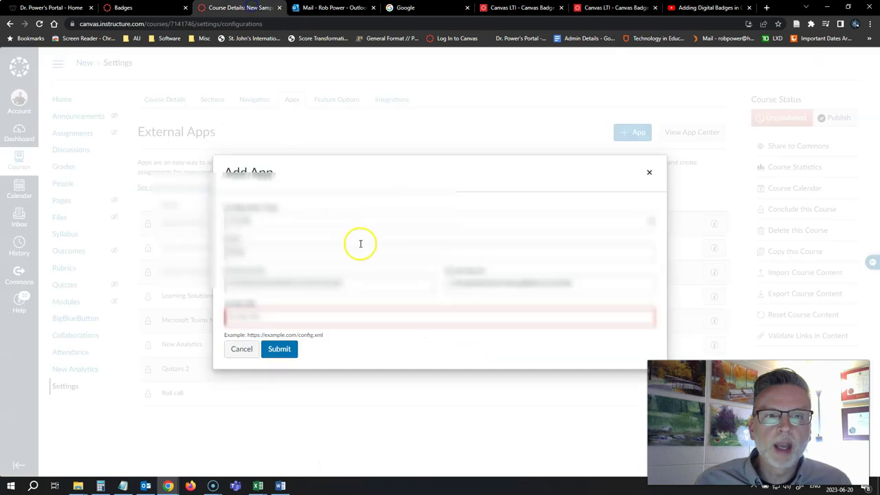
left_click(304, 321)
key("ctrl+v")
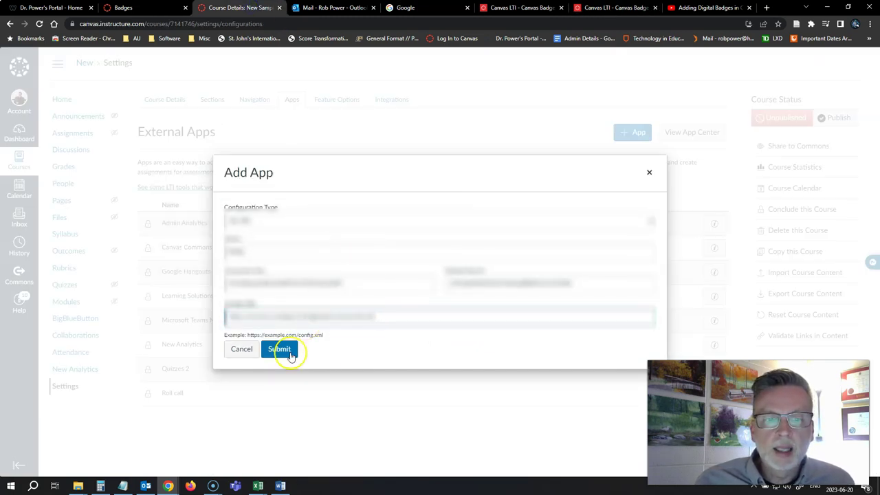
left_click(289, 353)
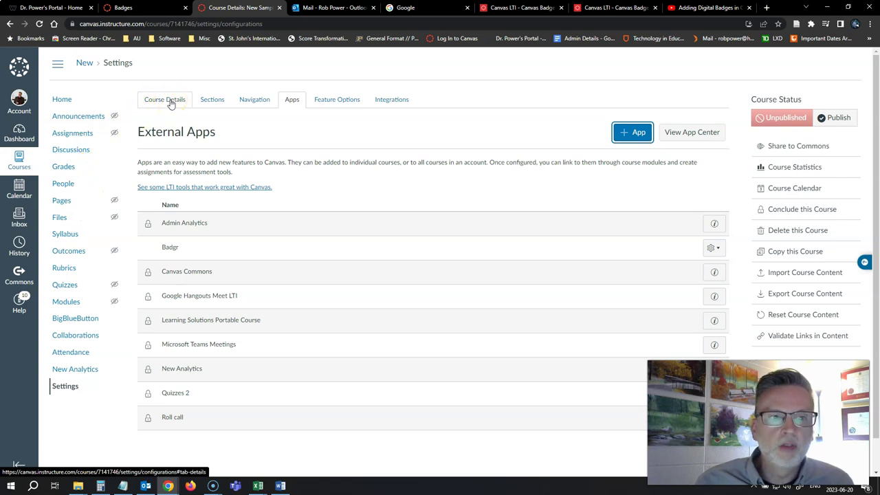
Reload the course and open its new Badges page listing the Power Learning Solutions issuer
left_click(171, 101)
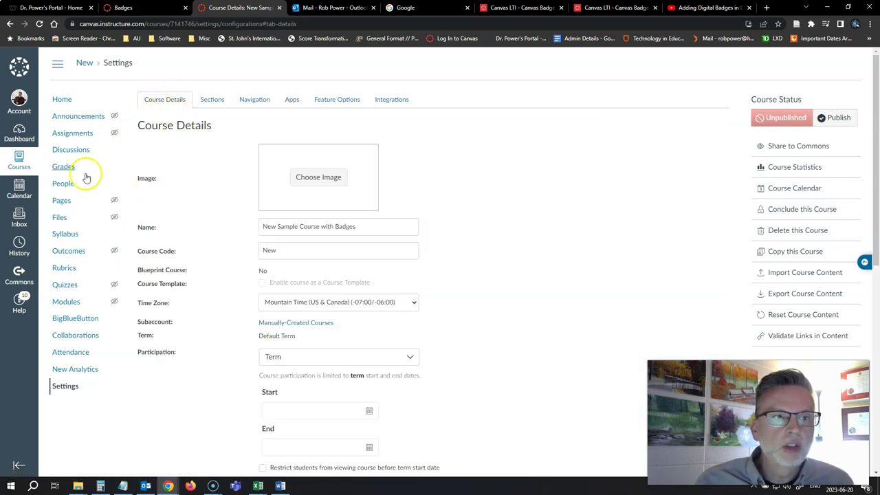
left_click(39, 24)
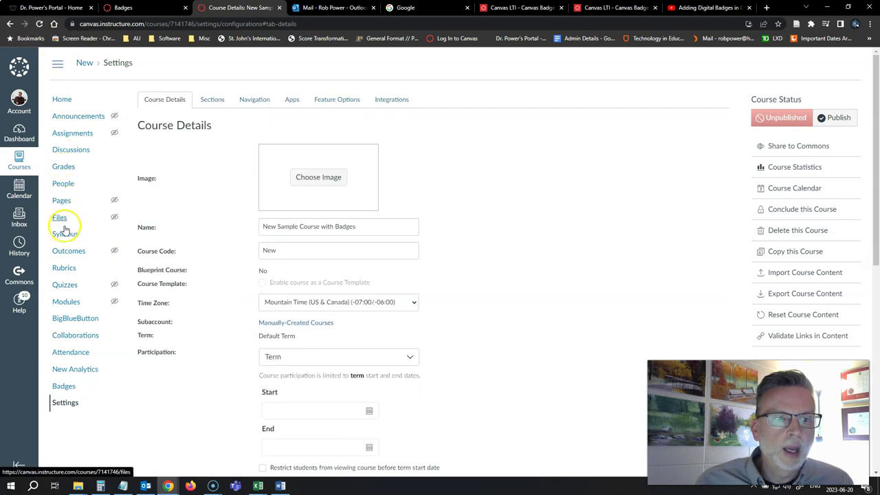
left_click(67, 389)
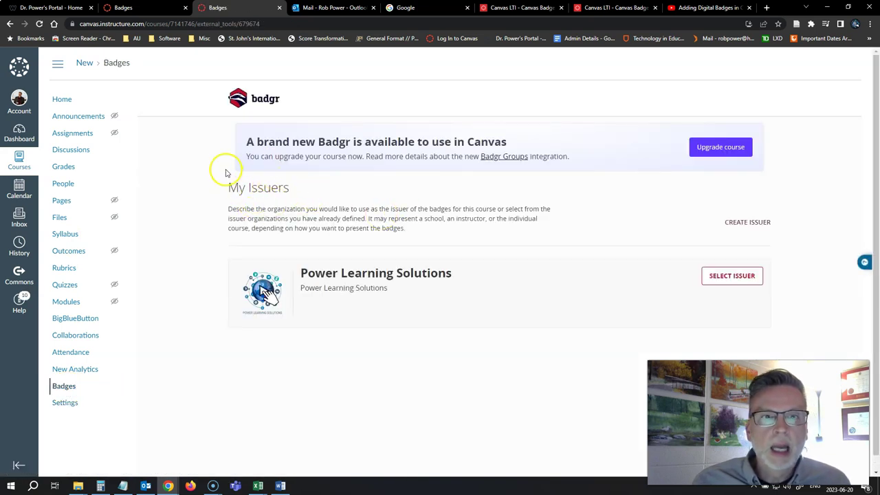
Select Power Learning Solutions as the course's Badgr issuer on the Badges page
left_click(718, 281)
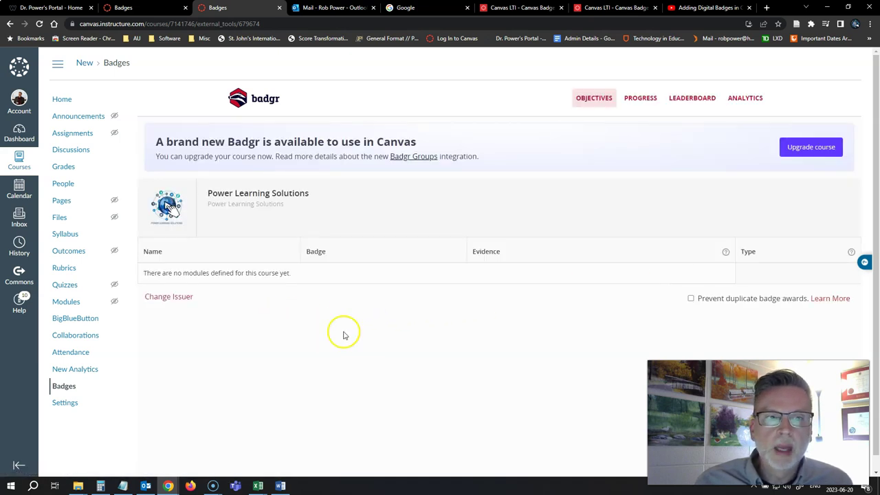